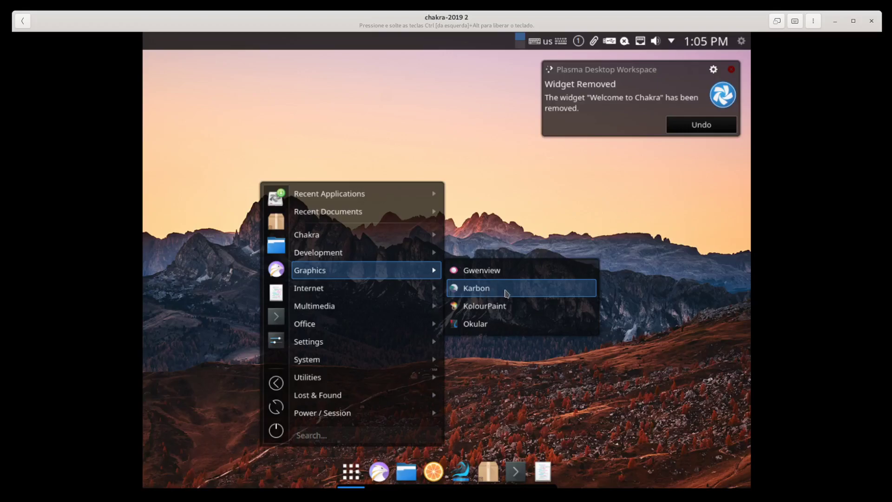
Launch Karbon, move its start window down off the notification, and check its version and licence information.
click(506, 292)
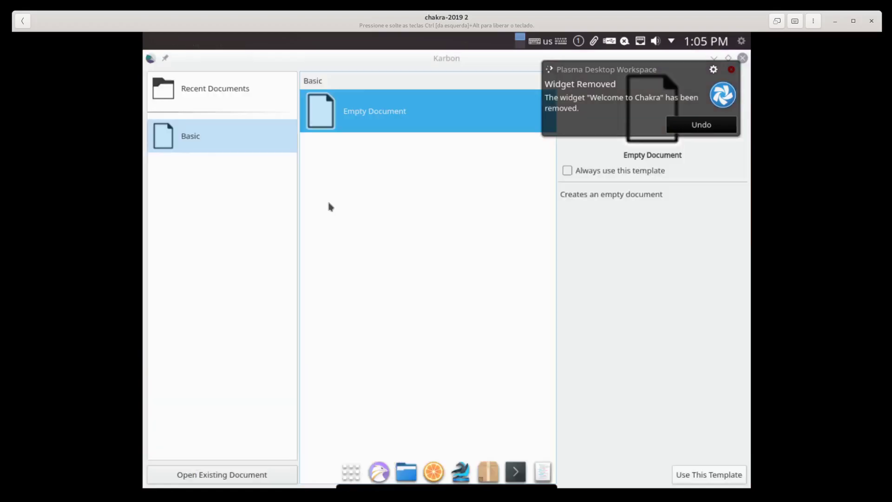
drag(295, 68, 293, 185)
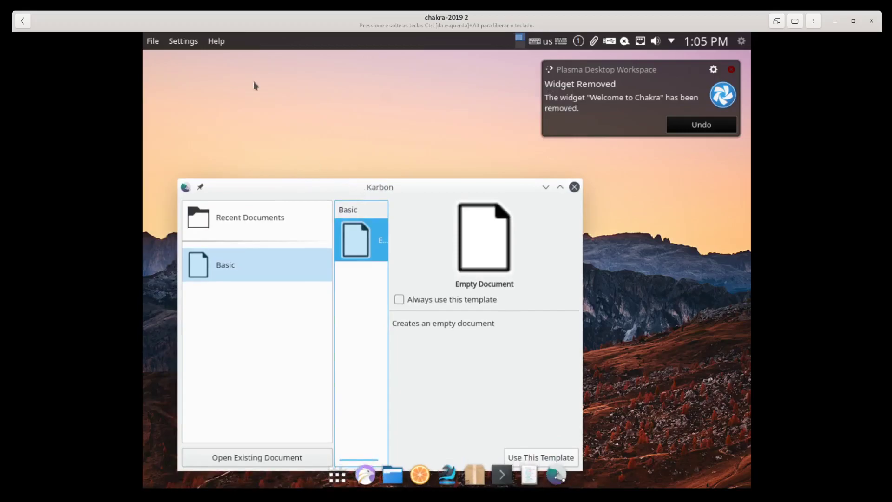
click(216, 41)
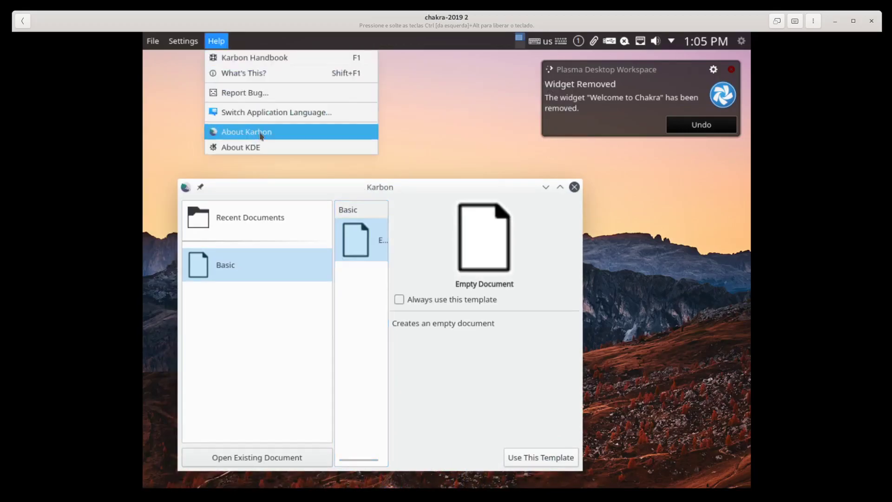
click(255, 138)
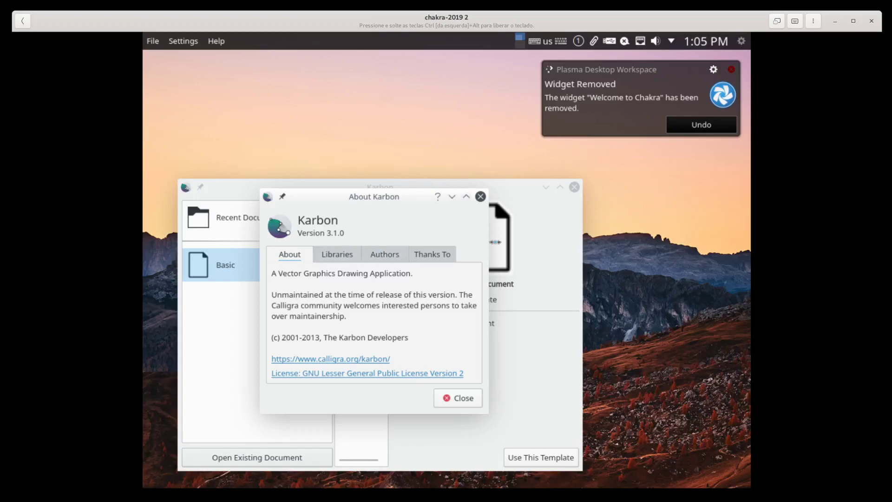
click(480, 196)
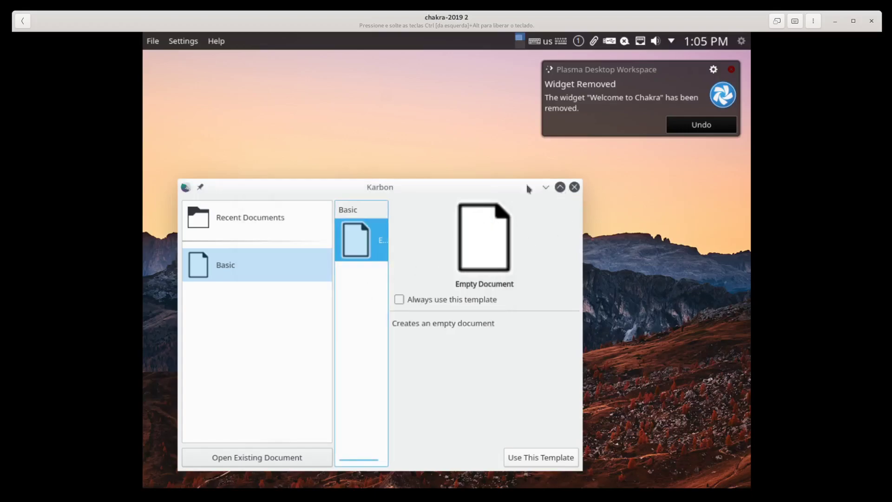
Create an empty document from the Basic template and maximize the Karbon window.
click(272, 262)
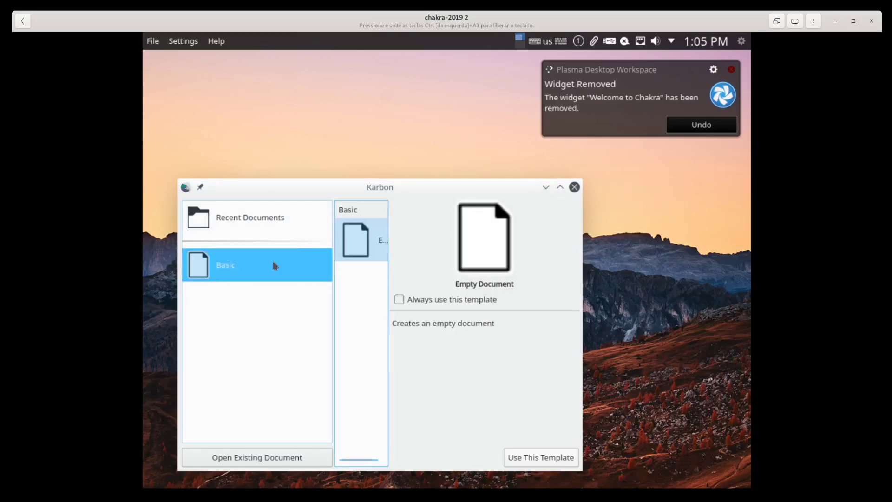
click(523, 460)
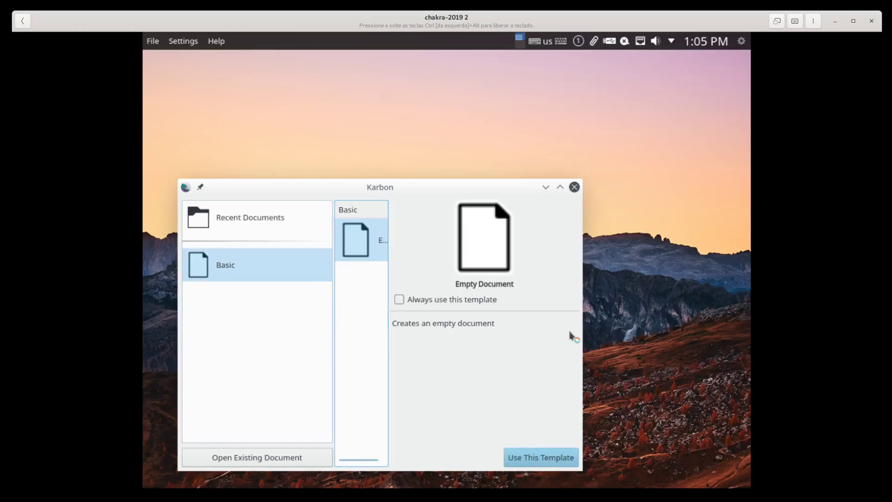
double_click(538, 185)
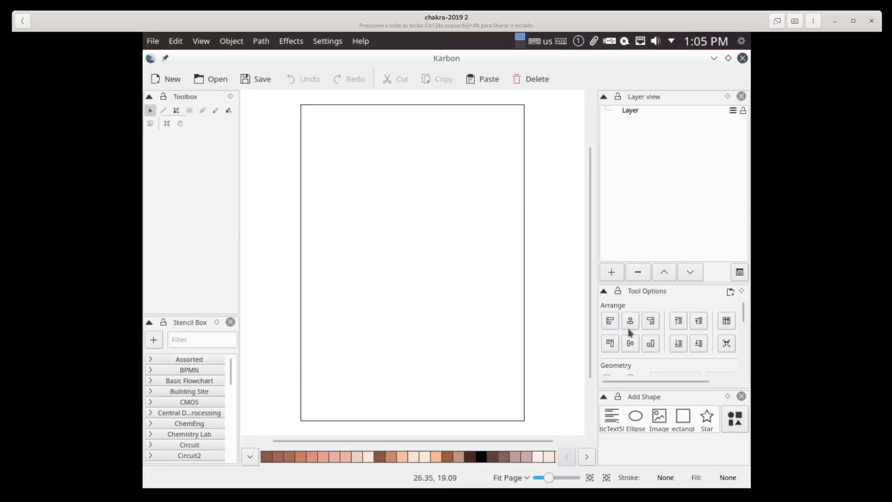
Draw a closed four-sided-style outline with one curved lower edge on the upper page, and close Karbon discarding the document.
click(162, 110)
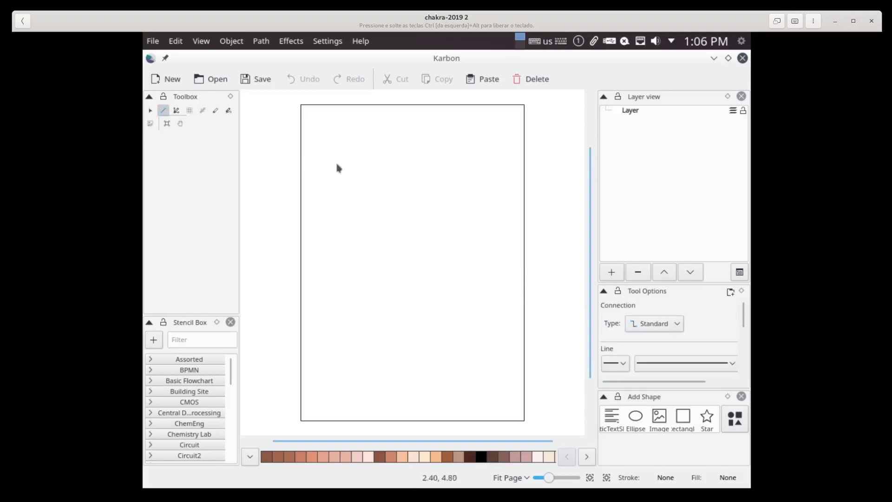
click(176, 110)
click(350, 141)
drag(488, 183, 452, 131)
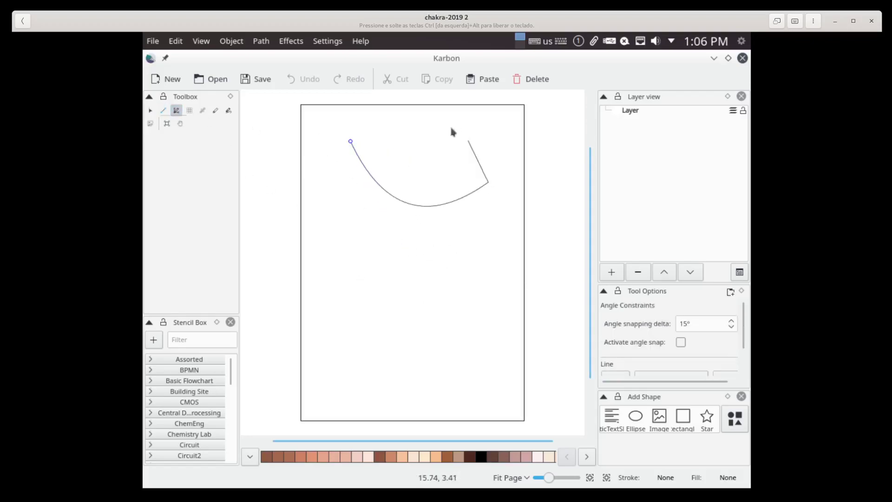
click(417, 135)
click(351, 141)
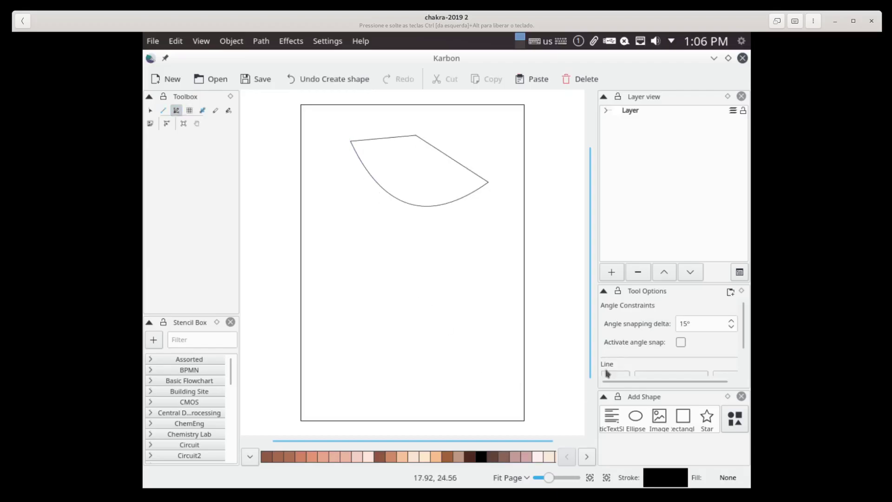
click(742, 57)
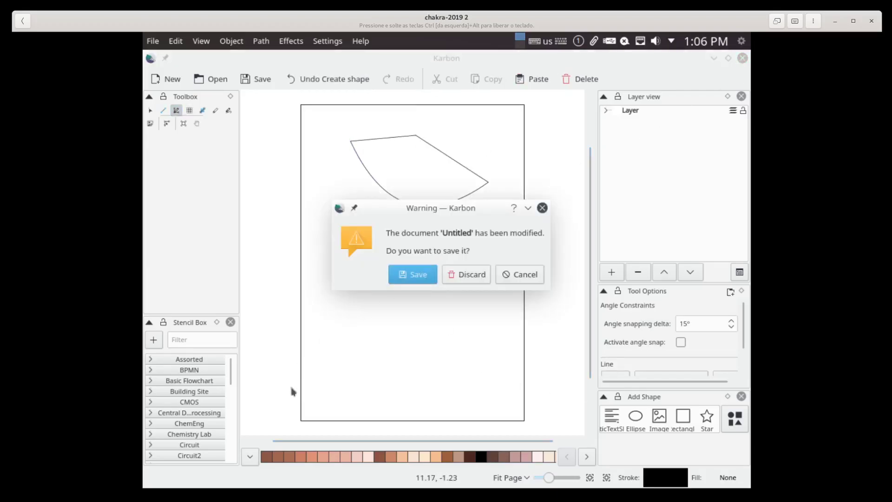
click(458, 274)
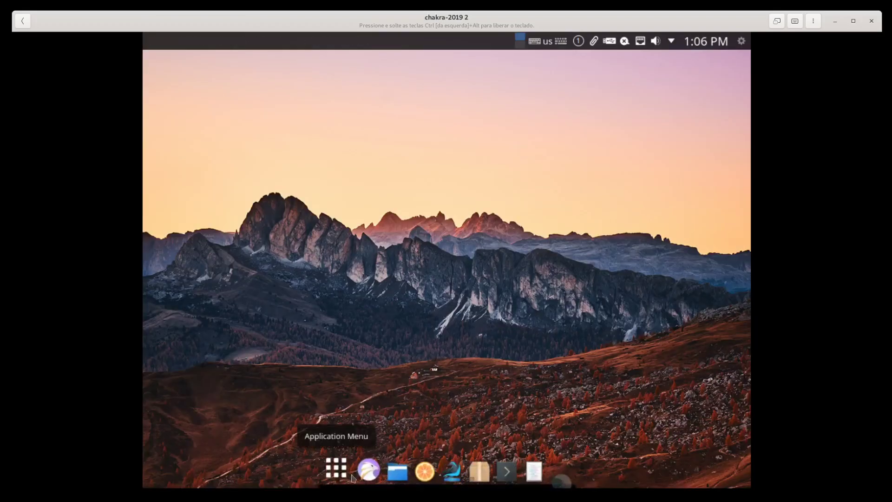
Sketch freehand pen strokes on a blank KolourPaint canvas and close the program discarding the drawing.
click(351, 478)
mouse_move(338, 273)
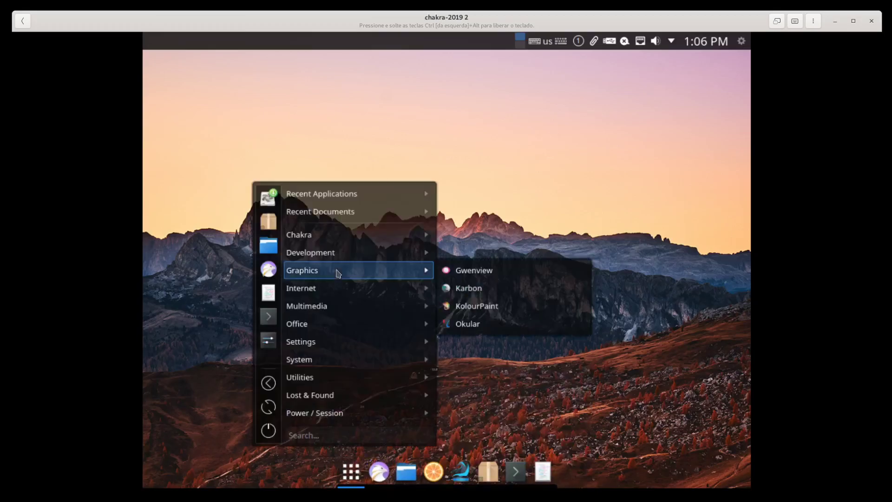
click(480, 310)
drag(252, 157, 341, 182)
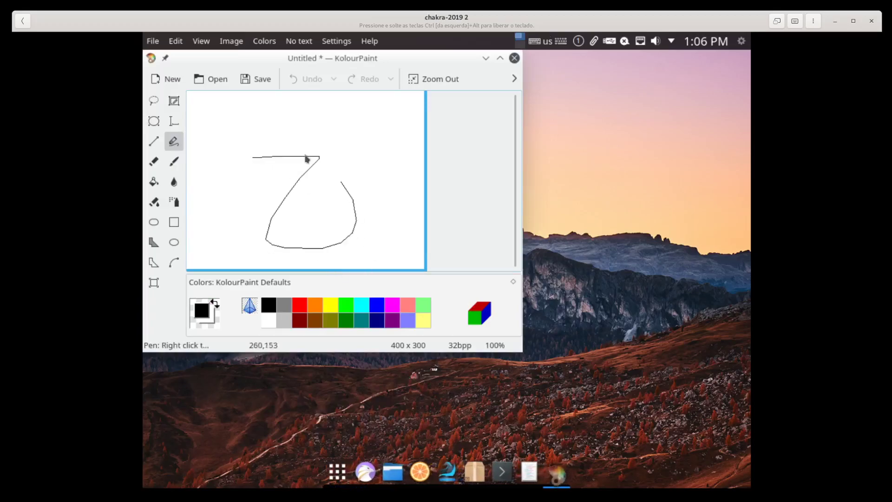
mouse_move(306, 158)
mouse_down()
mouse_move(339, 144)
mouse_move(297, 145)
mouse_up()
click(515, 58)
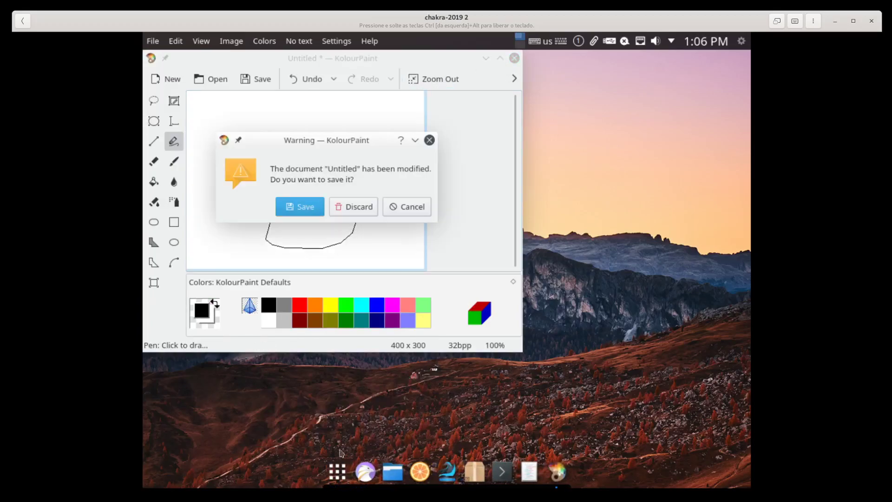
click(354, 206)
Browse the Internet and Multimedia applications, and view Kdenlive's editing workspace past its startup notice before closing it.
click(335, 471)
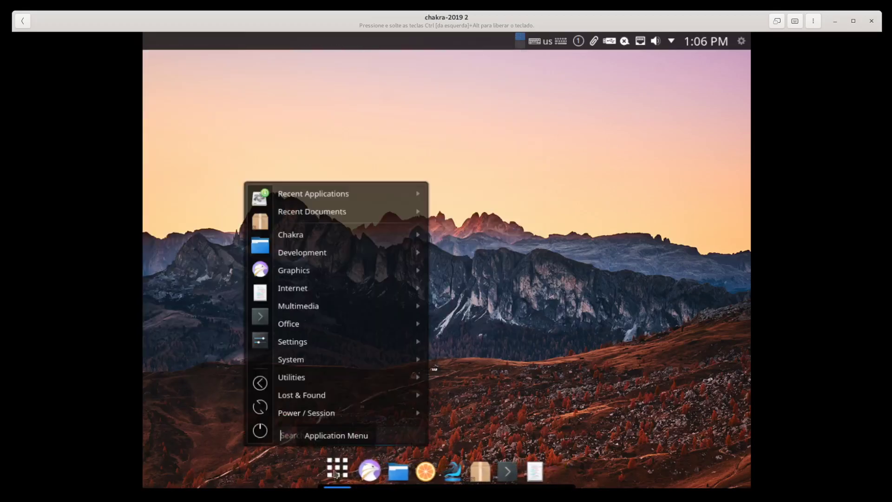
mouse_move(358, 279)
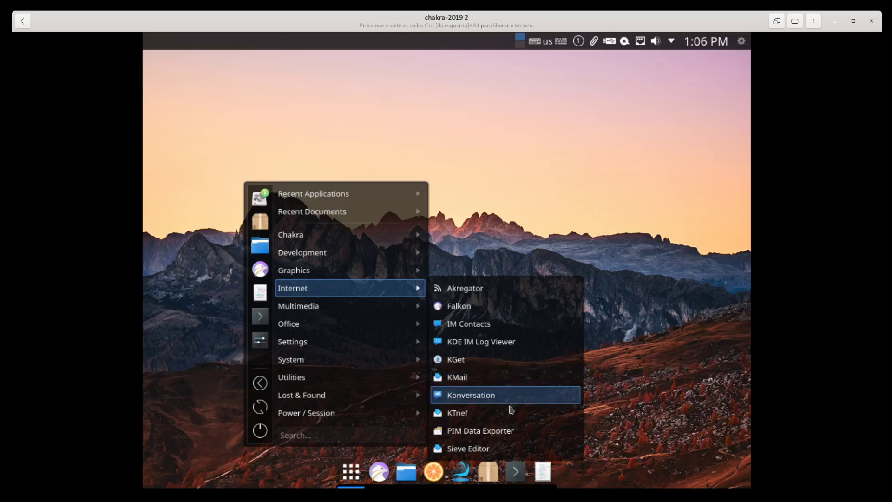
mouse_move(365, 311)
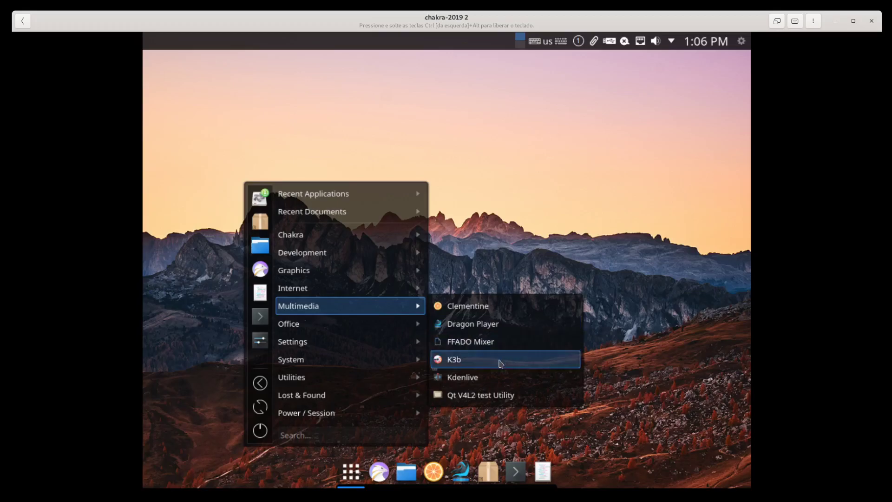
click(487, 383)
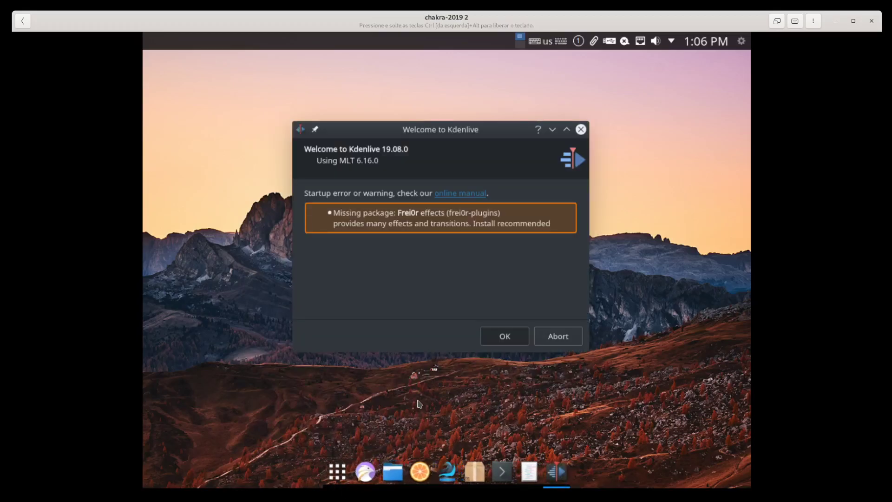
click(498, 343)
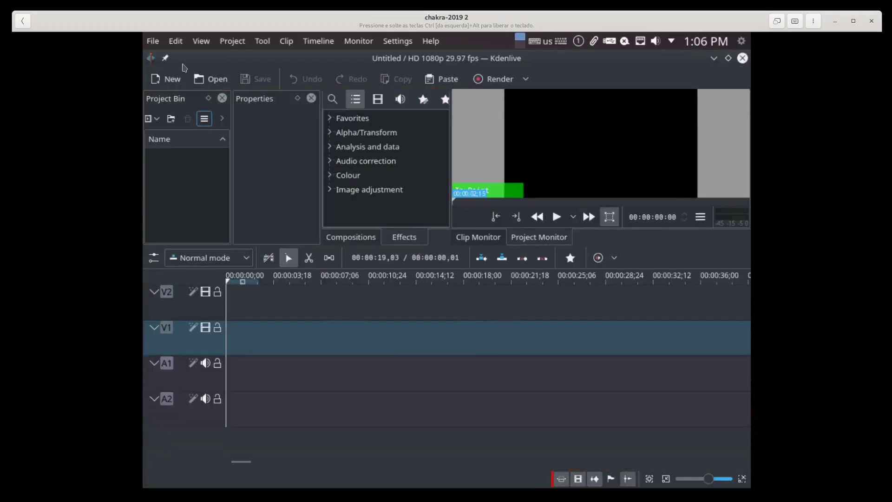
click(742, 58)
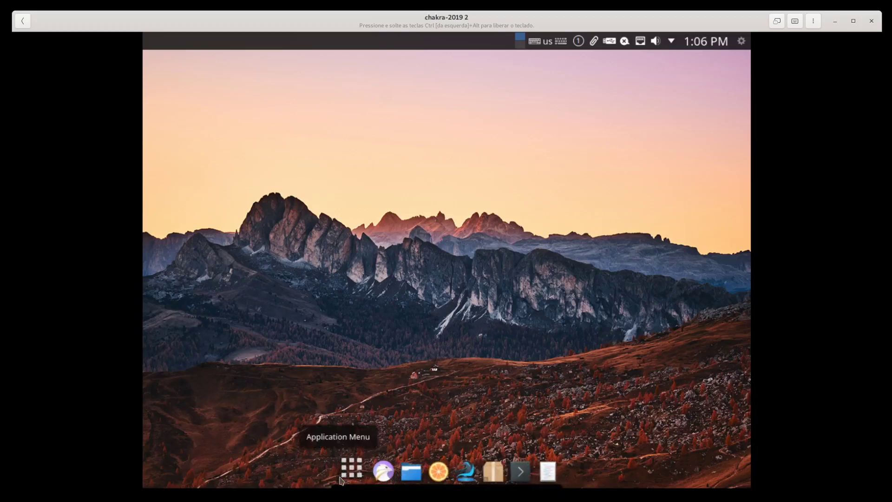
Look through the Office and Settings applications, and view the input methods in Fcitx Configuration without changing them.
click(351, 470)
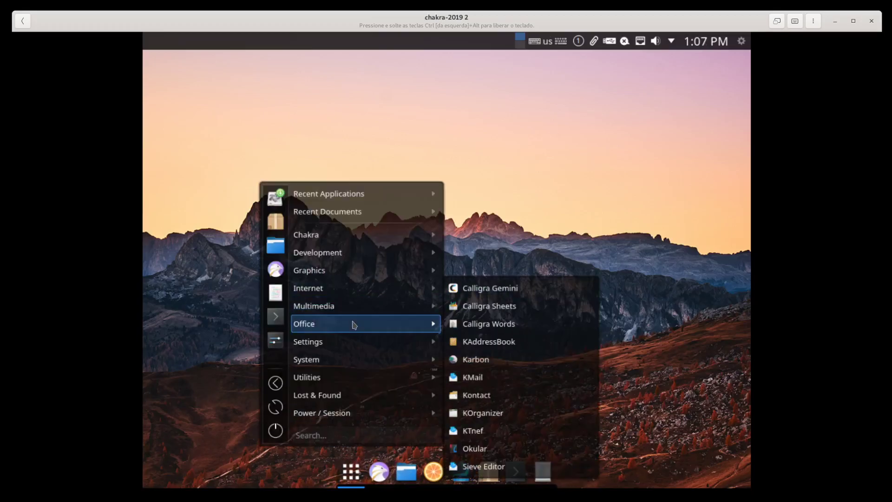
mouse_move(366, 340)
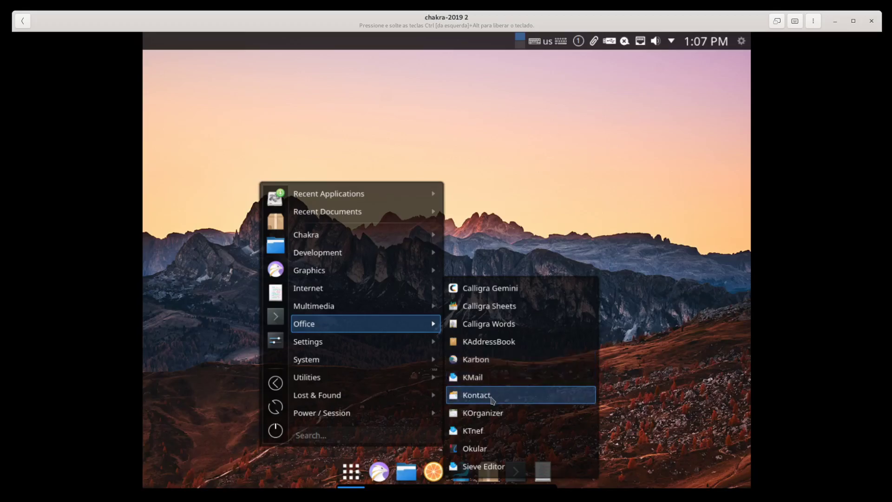
mouse_move(402, 346)
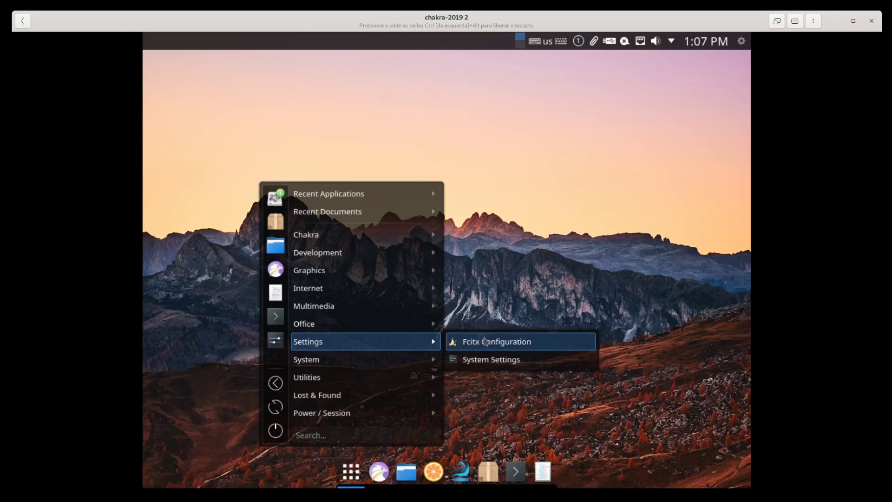
mouse_move(388, 362)
click(491, 346)
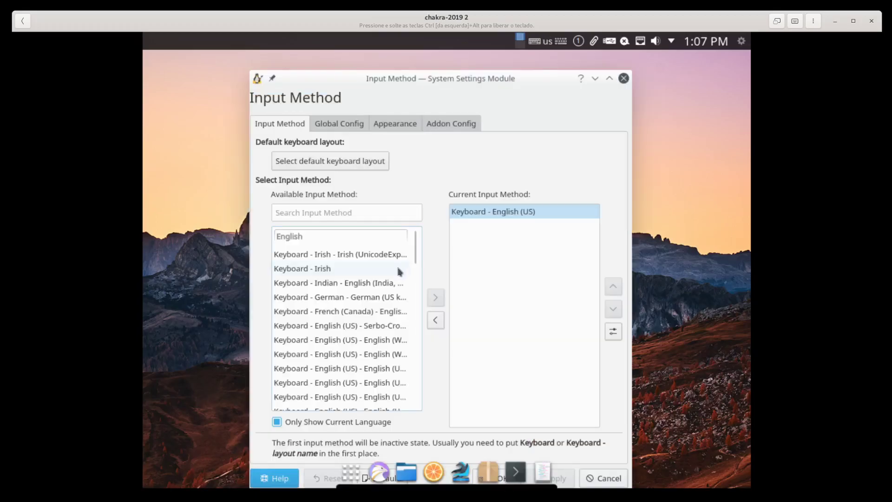
click(624, 78)
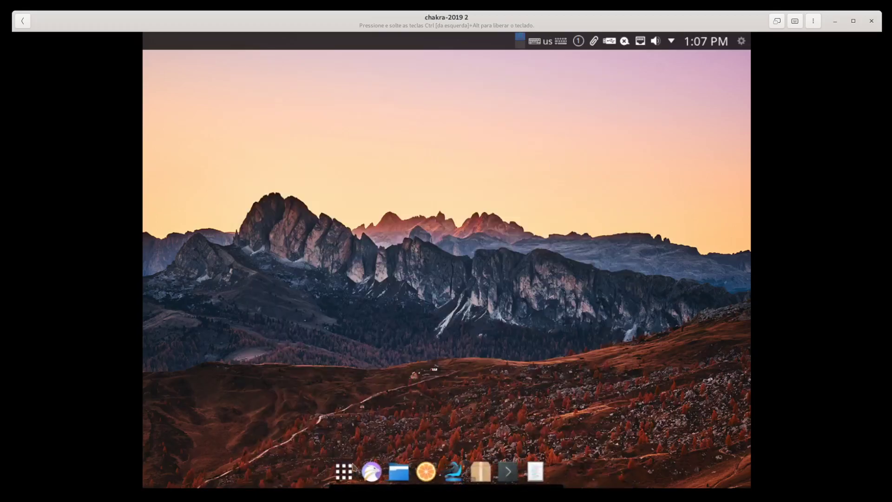
Browse the installed System and Utilities applications and launch Latte.
click(344, 474)
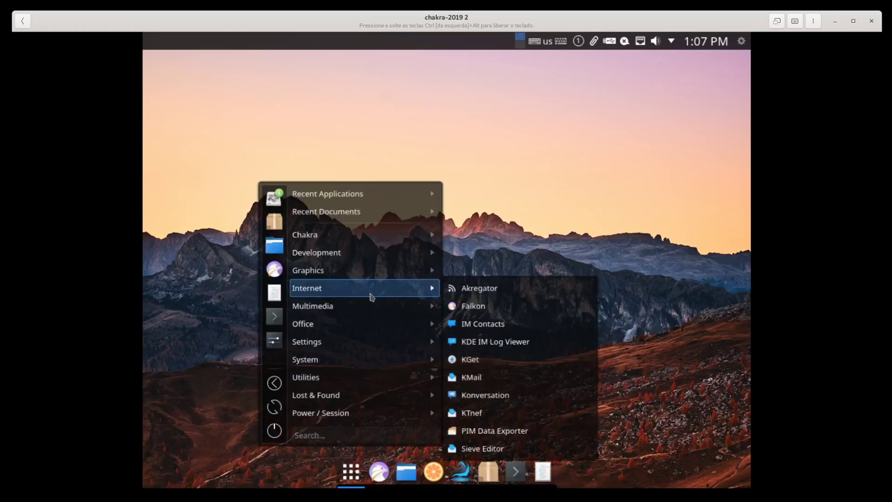
mouse_move(366, 347)
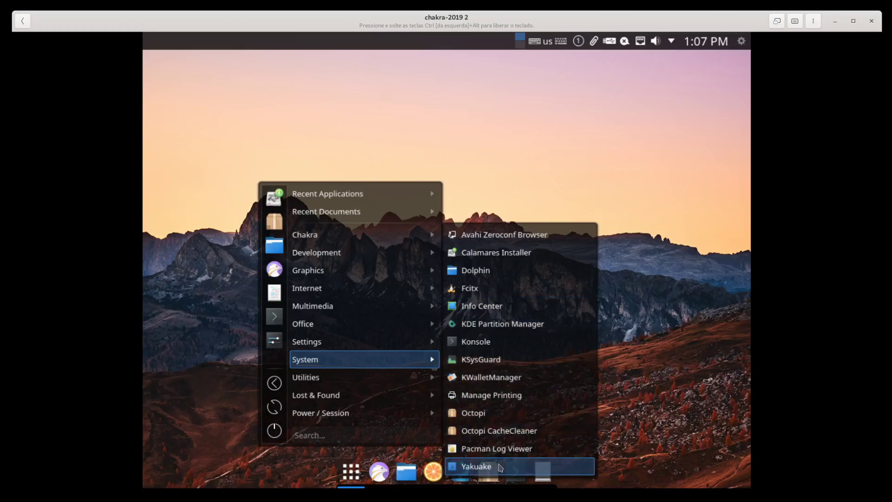
mouse_move(378, 377)
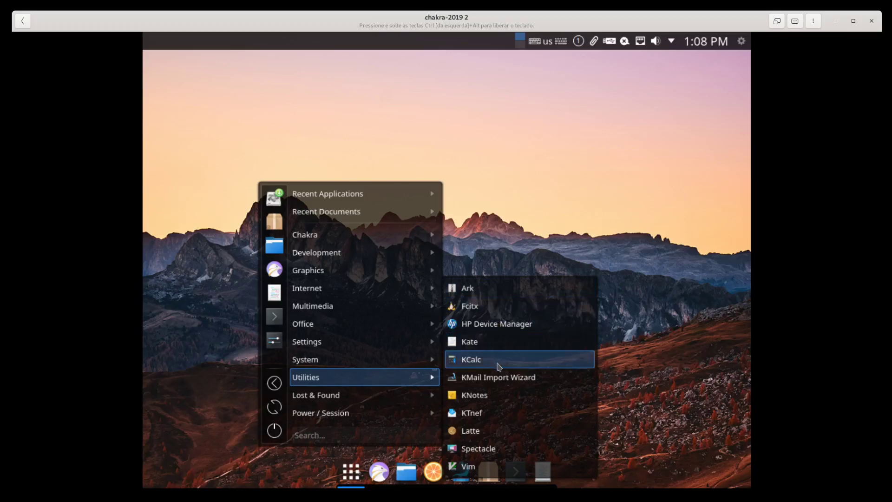
click(486, 436)
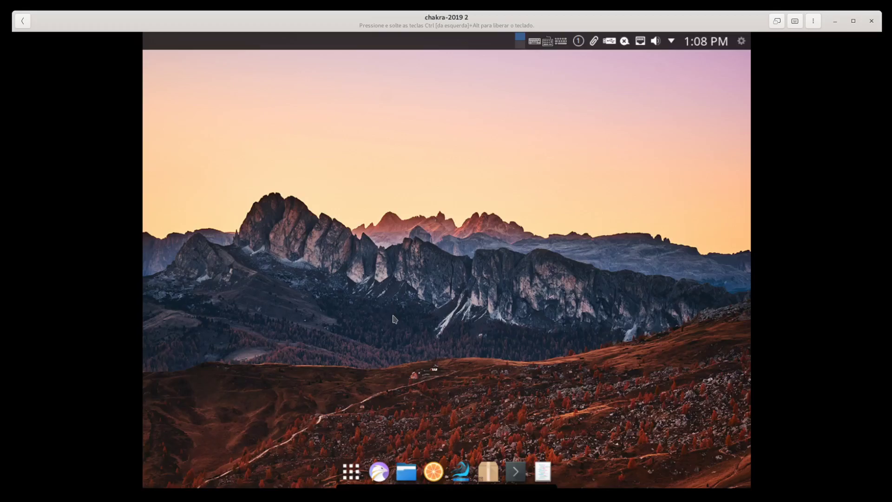
Launch Spectacle from the Utilities applications, view its screenshot capture options, and close it without saving.
click(351, 483)
mouse_move(338, 349)
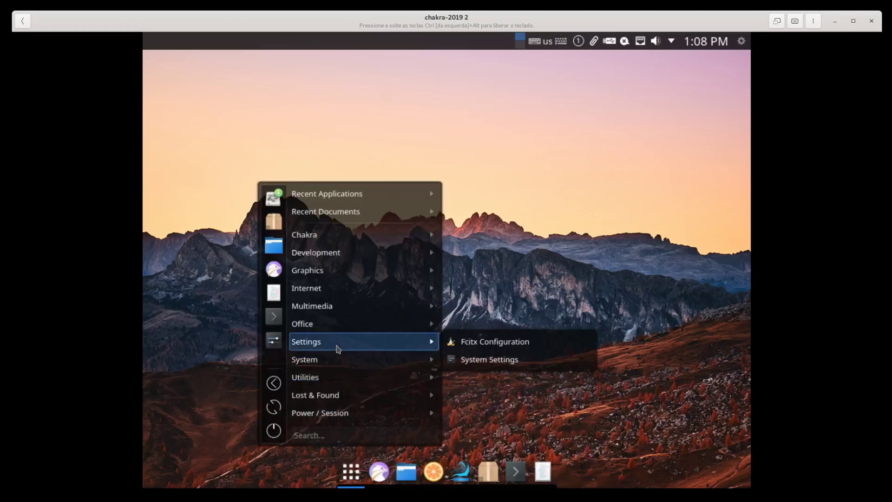
mouse_move(358, 218)
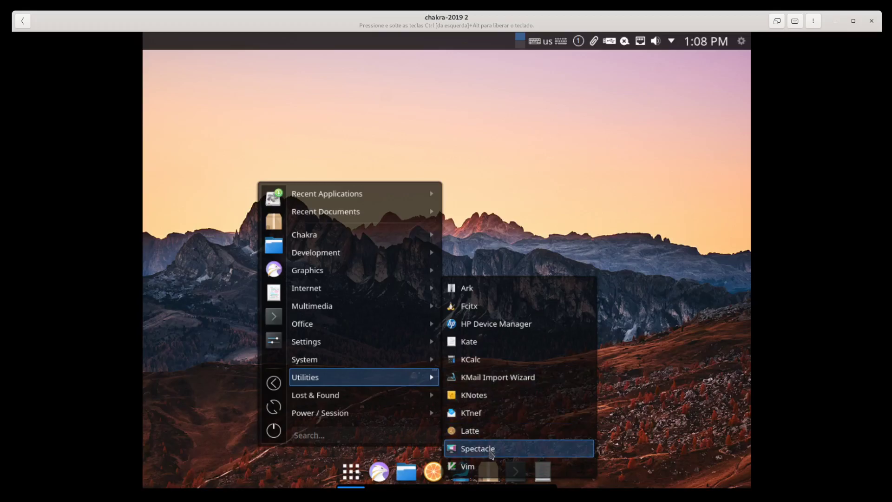
click(499, 453)
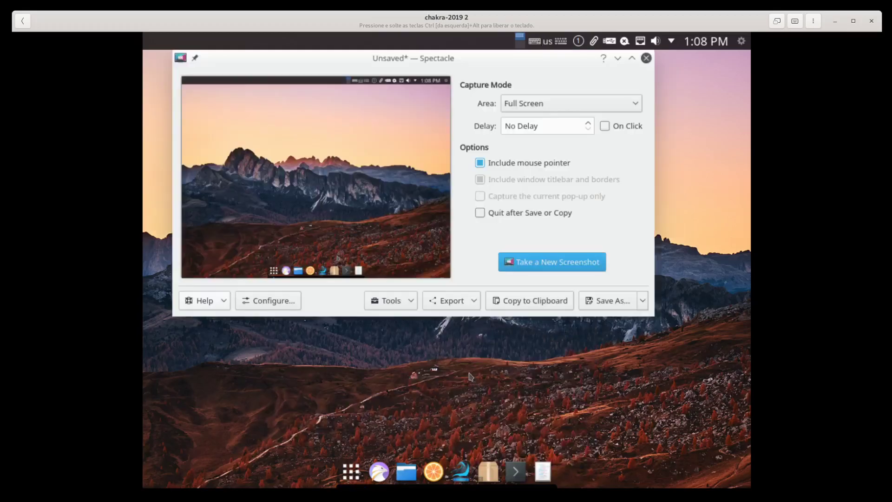
click(647, 58)
Browse the Lost & Found and Power / Session categories of the application launcher.
click(342, 470)
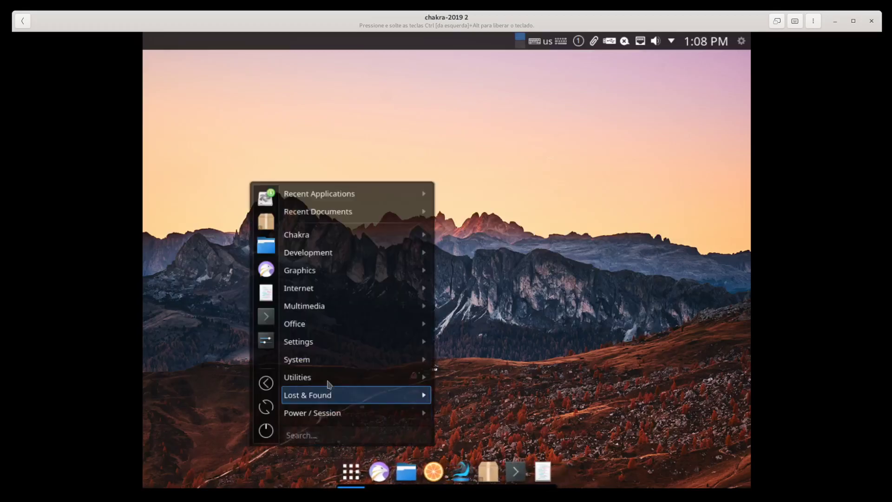
mouse_move(352, 395)
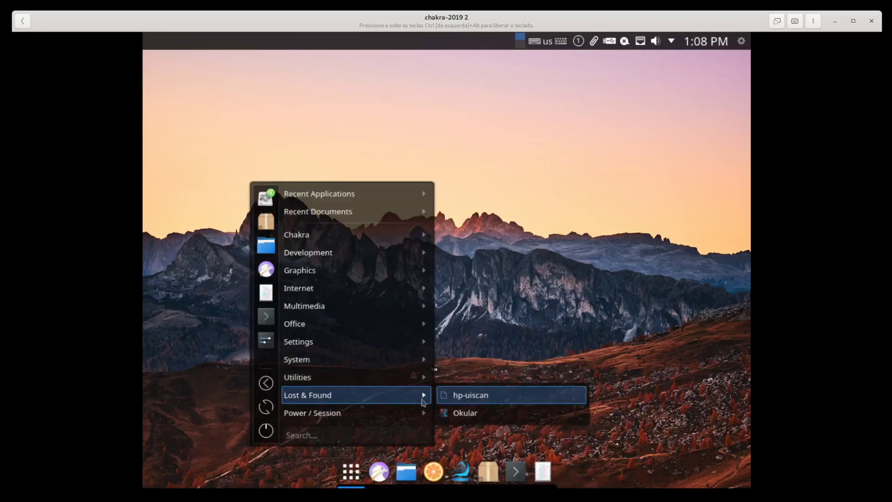
mouse_move(387, 411)
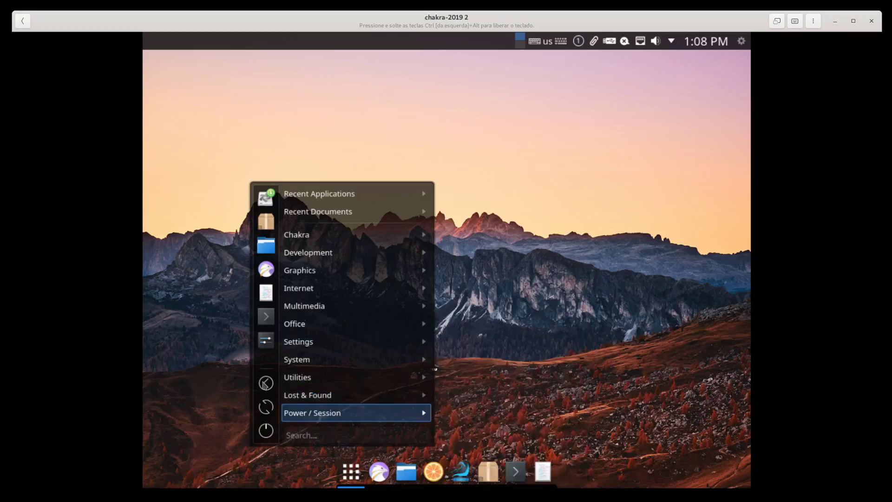
Open System Settings, look through its Appearance, Workspace and Personalization categories, and close it without changes.
click(266, 342)
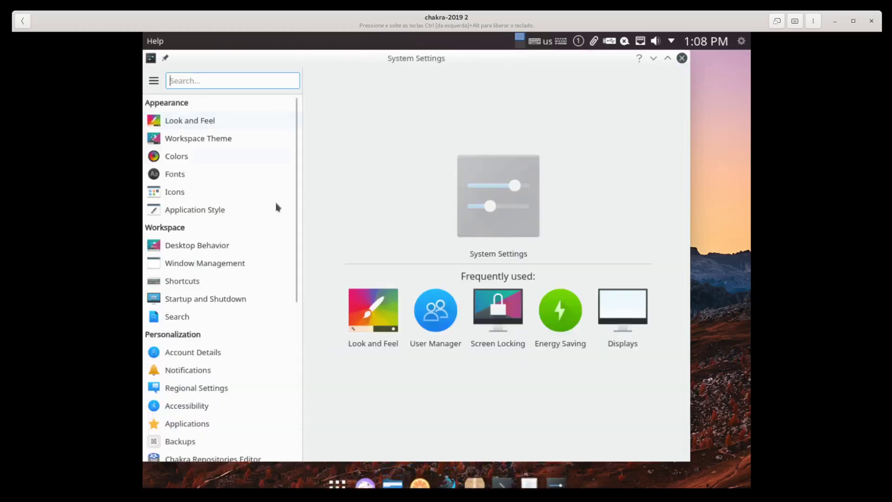
scroll(275, 202, down, 1)
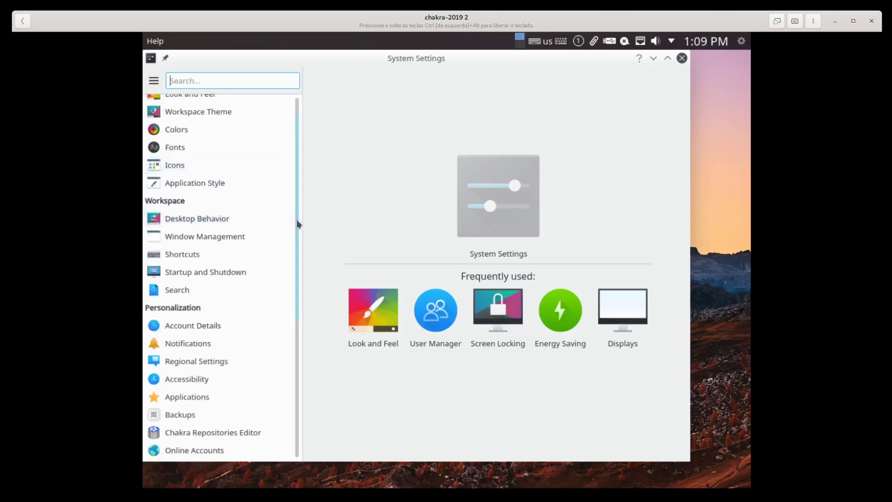
drag(298, 218, 426, 132)
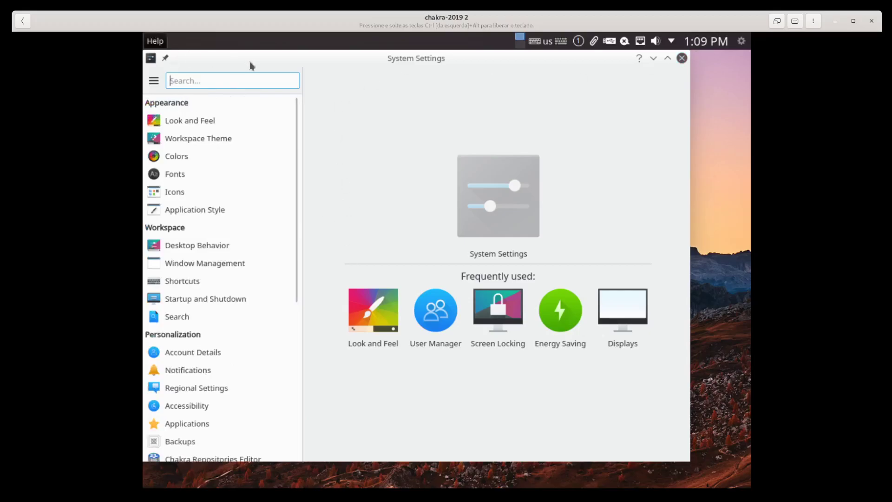
click(682, 58)
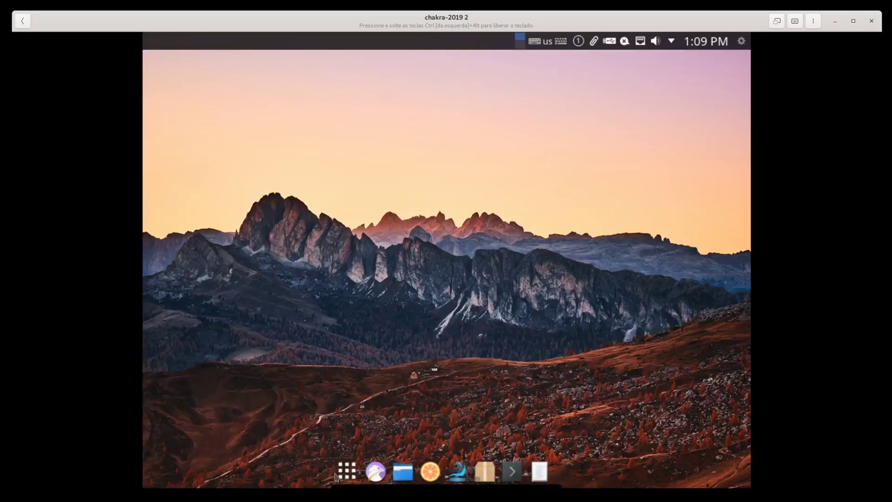
Open a Konsole terminal and move its window toward the middle of the desktop.
click(514, 472)
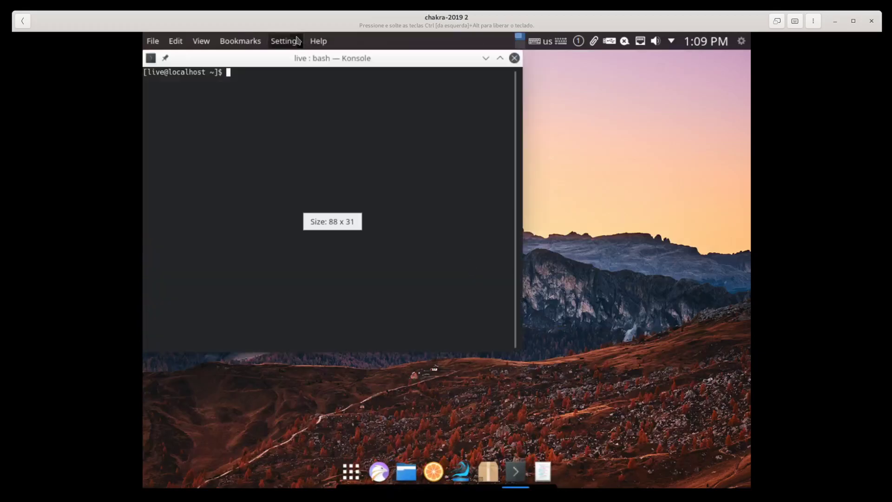
drag(400, 59, 419, 117)
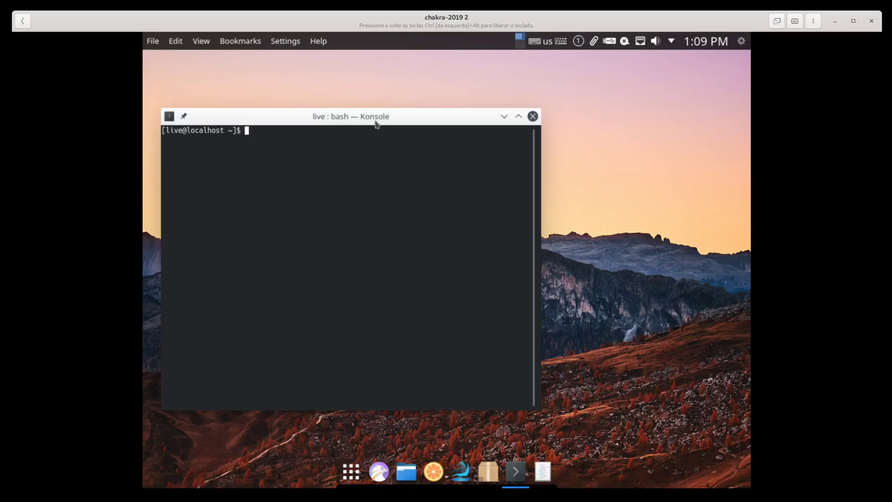
drag(376, 122, 408, 126)
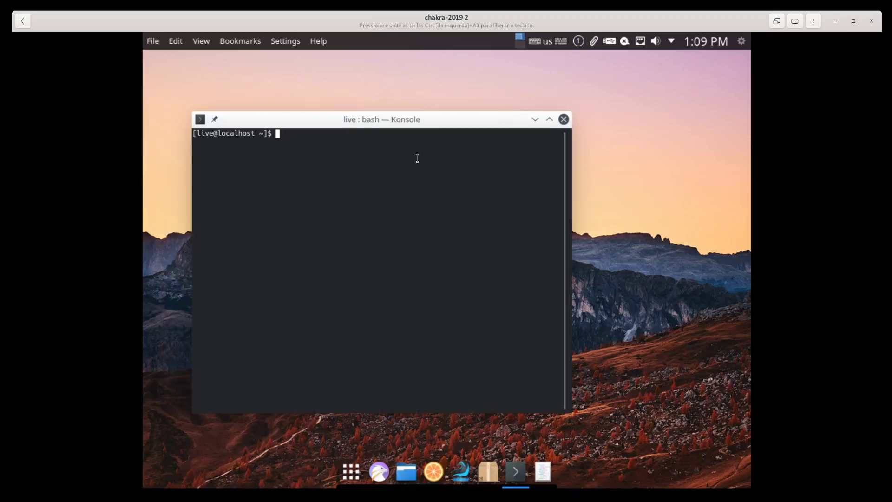
List the available commands beginning with "ne", complete the entry to neon-config, and clear the command line without running it.
text(ne)
key(Tab)
key(Tab)
text(o)
key(Tab)
key(BackSpace)
key(BackSpace)
key(BackSpace)
key(BackSpace)
key(BackSpace)
key(BackSpace)
key(BackSpace)
key(BackSpace)
key(BackSpace)
key(BackSpace)
key(BackSpace)
key(BackSpace)
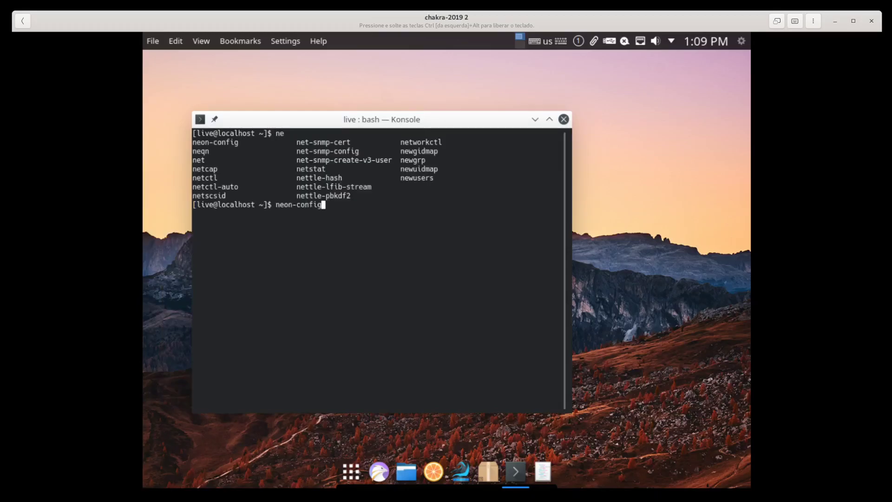
Start a root shell with sudo -i, entering the account password when asked.
text(sudo -i)
key(Return)
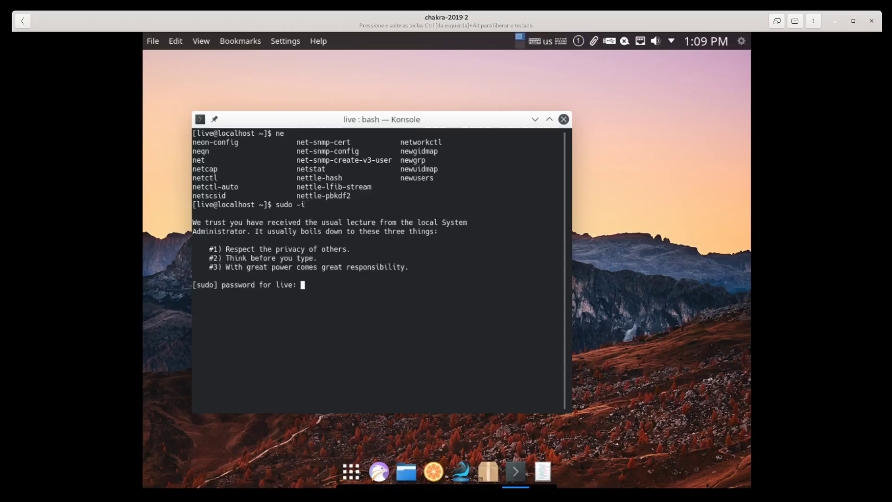
key(Return)
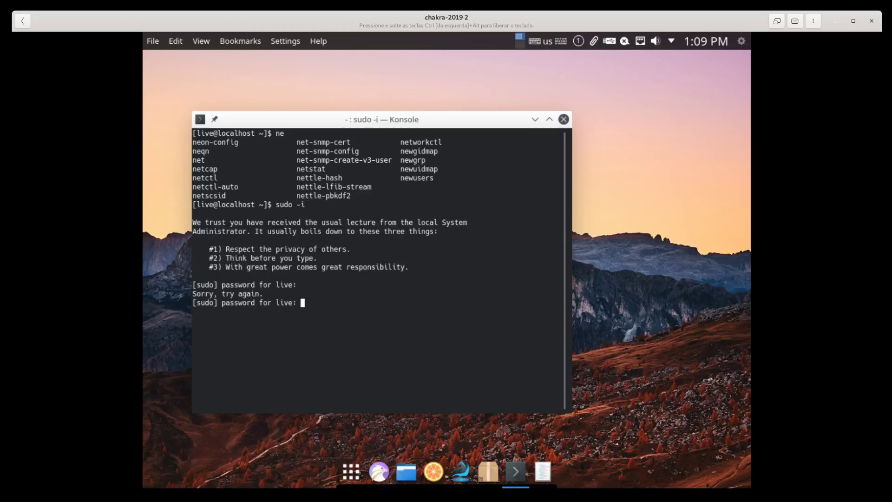
key(Return)
key(Return)
key(Return)
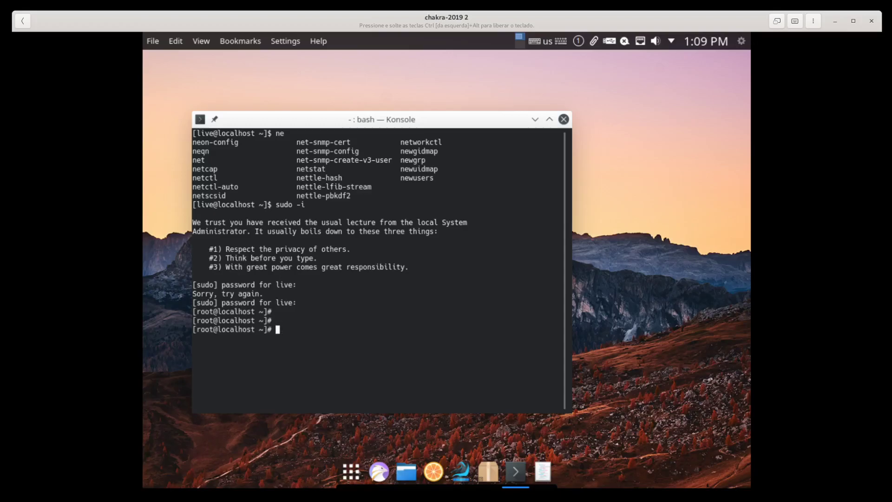
Synchronize the package databases with pacman -Sy and try to install the neo-fetch package.
text(pacman -Sy)
key(Return)
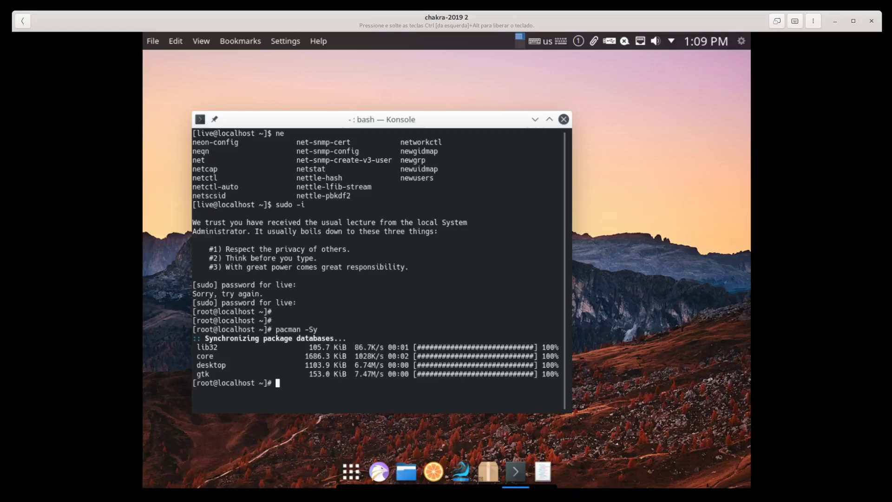
text(pacman -S neo-fetch)
key(Return)
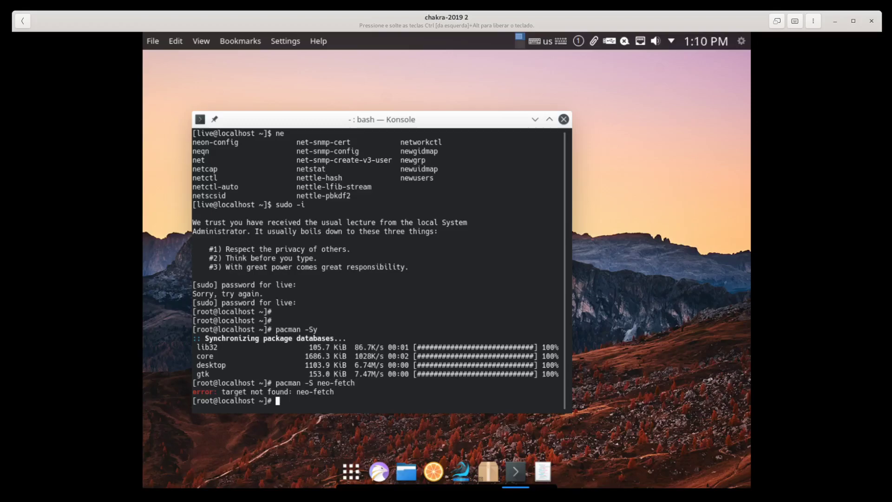
Correct the package name in the previous install command and try to install neofetch with pacman -S.
key(Up)
key(Left)
key(Left)
key(Left)
key(Left)
key(BackSpace)
key(BackSpace)
text(f)
key(Return)
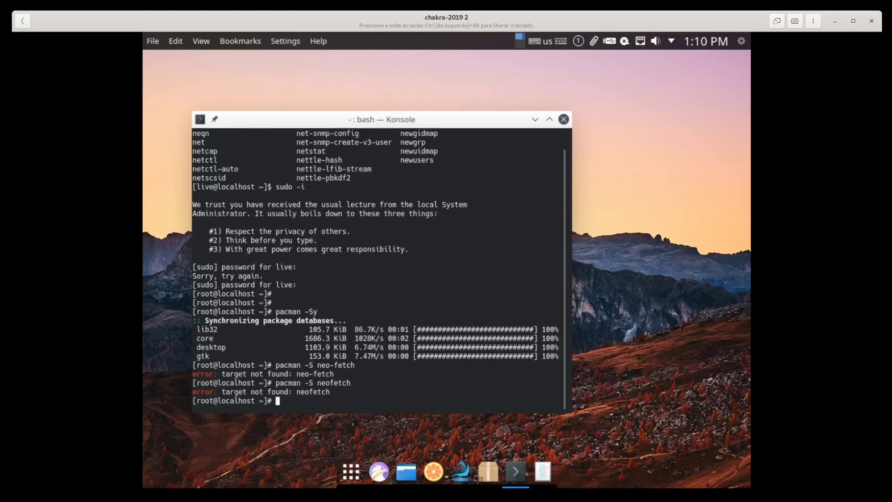
key(Up)
key(Down)
text(yay)
key(BackSpace)
key(BackSpace)
key(BackSpace)
key(Return)
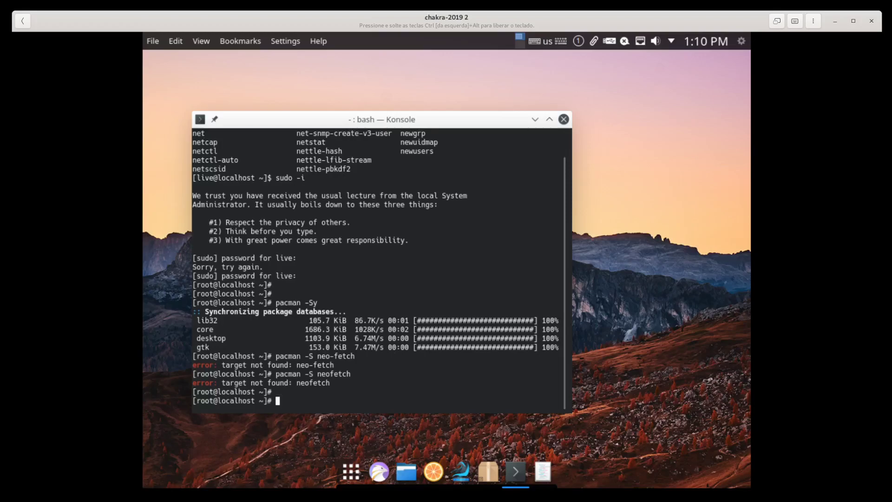
Go up one directory with cd .. and list the contents with ls and ls -l.
text(cat /ets)
key(BackSpace)
key(BackSpace)
key(BackSpace)
key(BackSpace)
key(BackSpace)
key(BackSpace)
key(BackSpace)
text(d ..)
key(Return)
text(ls)
key(Return)
text(ls -l)
key(Return)
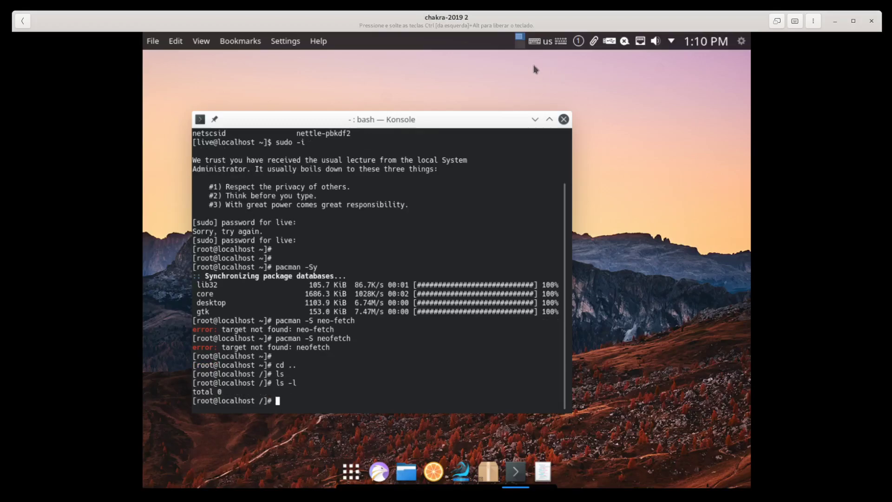
List the commands beginning with "sys" and "system", and run systemctl to view the system units.
drag(514, 122, 568, 95)
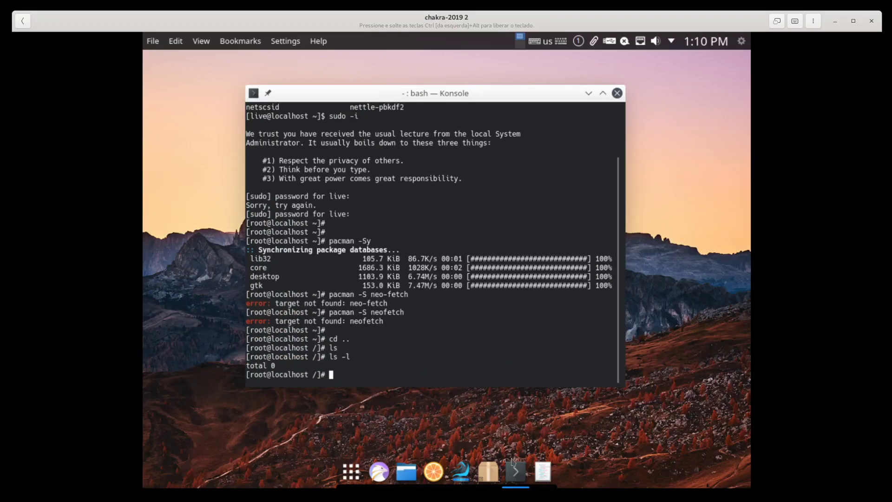
text(sys)
key(Tab)
key(Tab)
key(Tab)
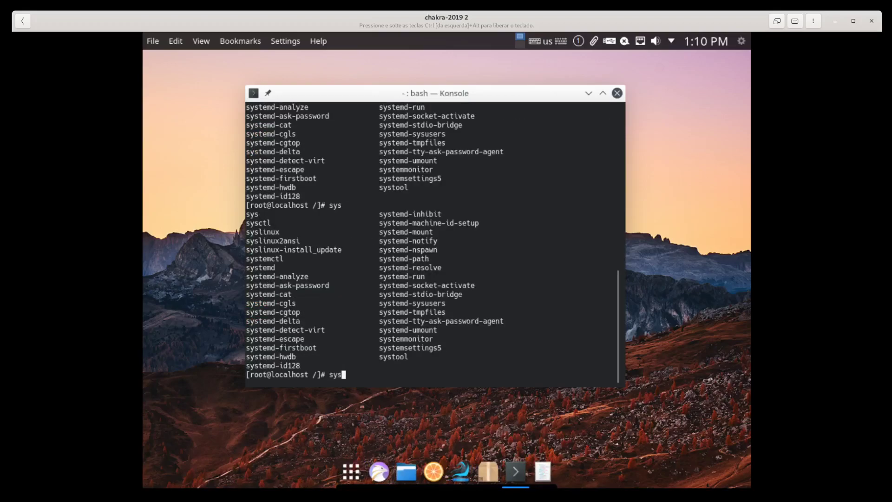
text(tem)
key(Tab)
key(Tab)
key(Tab)
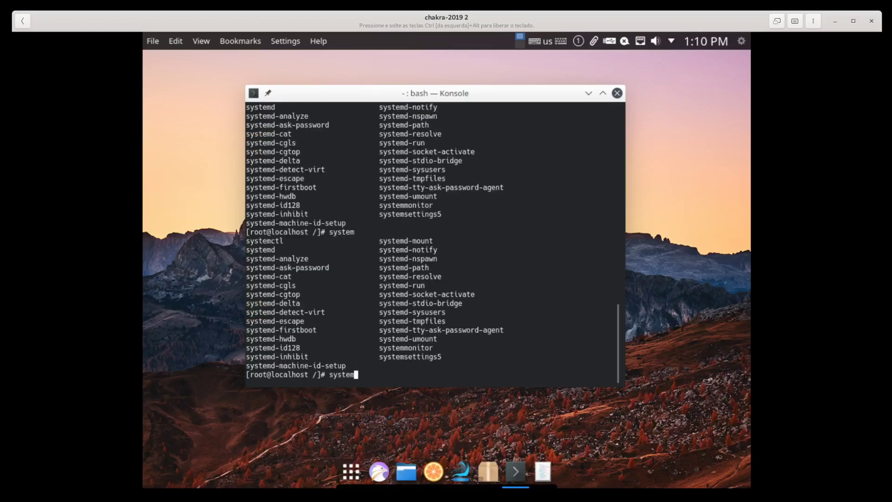
text(ctl)
key(Return)
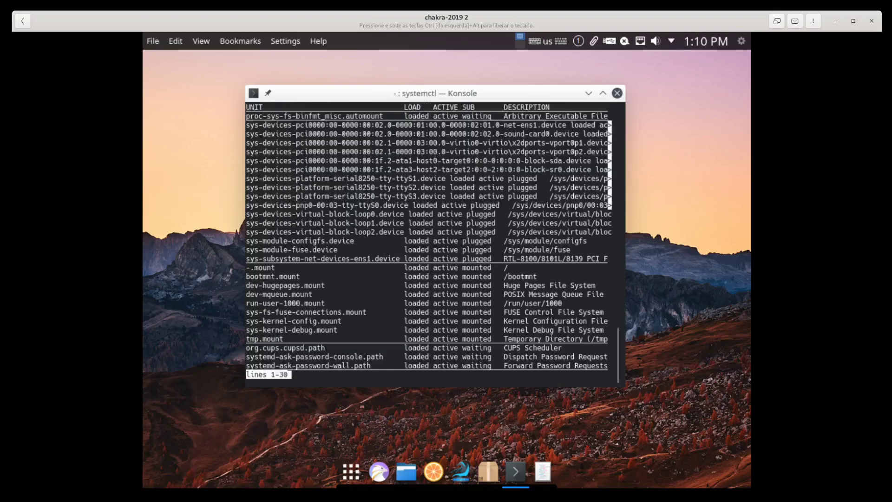
Leave the unit list, print the kernel details with uname -a, and close the terminal window.
text(quname -a)
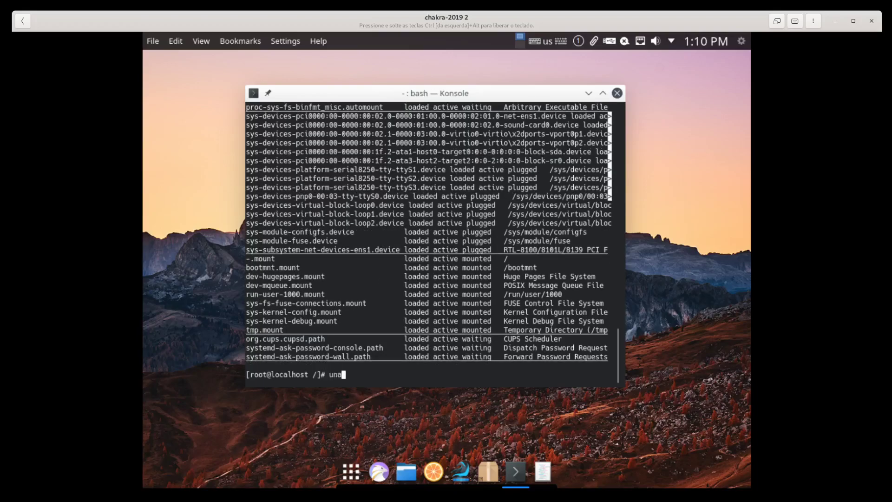
key(Return)
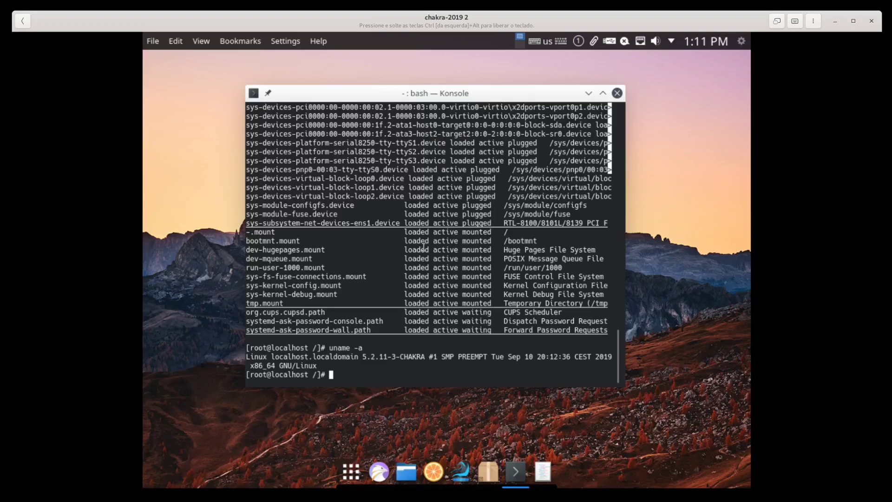
drag(446, 150, 465, 232)
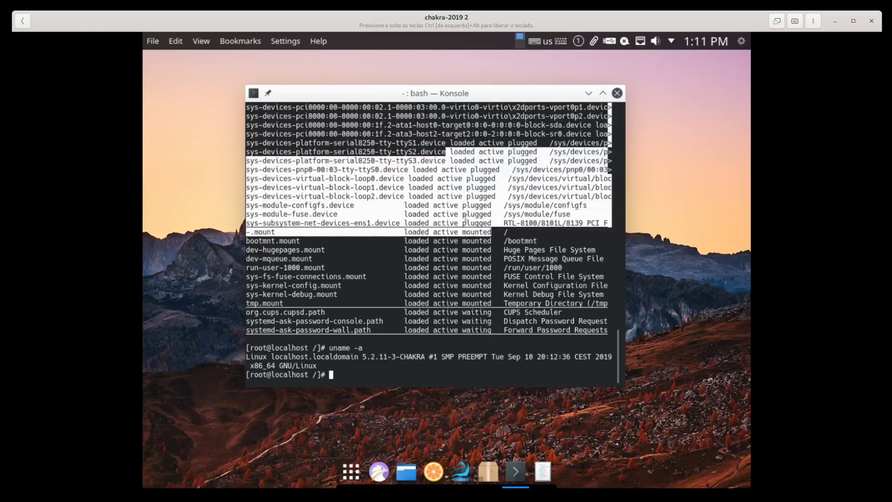
drag(466, 303, 470, 302)
drag(568, 96, 607, 84)
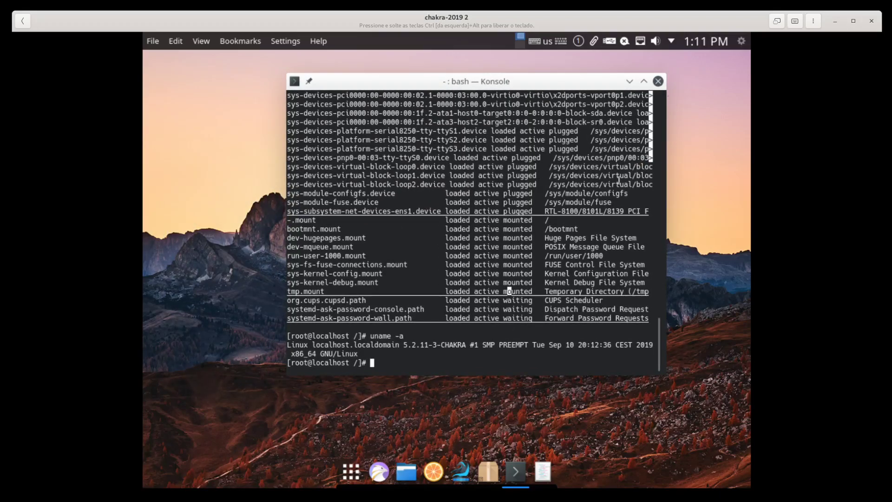
click(658, 82)
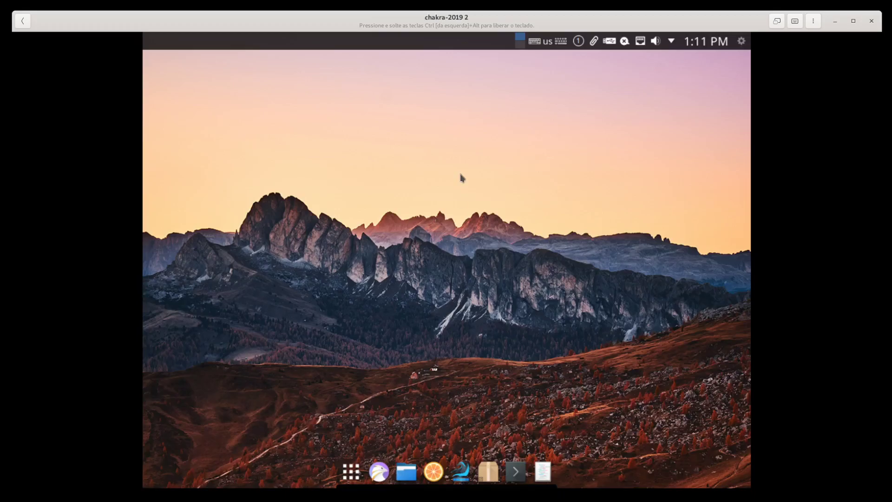
right_click(396, 188)
click(395, 131)
key(ctrl+alt)
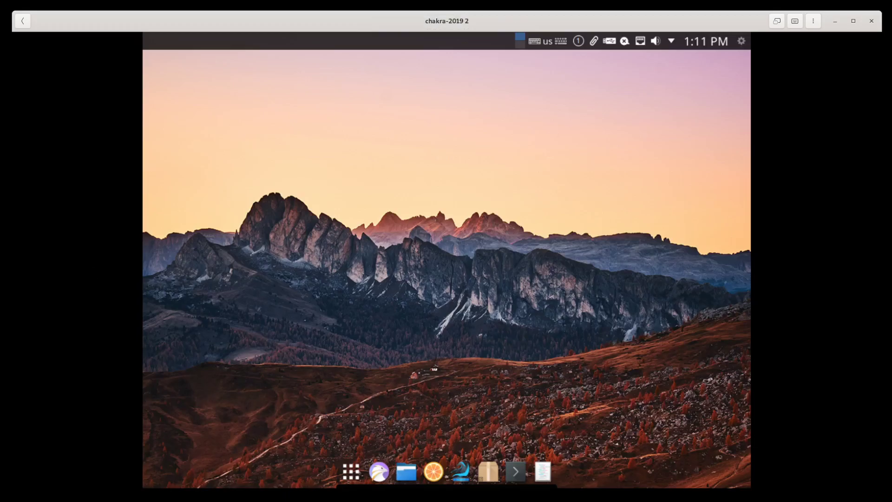